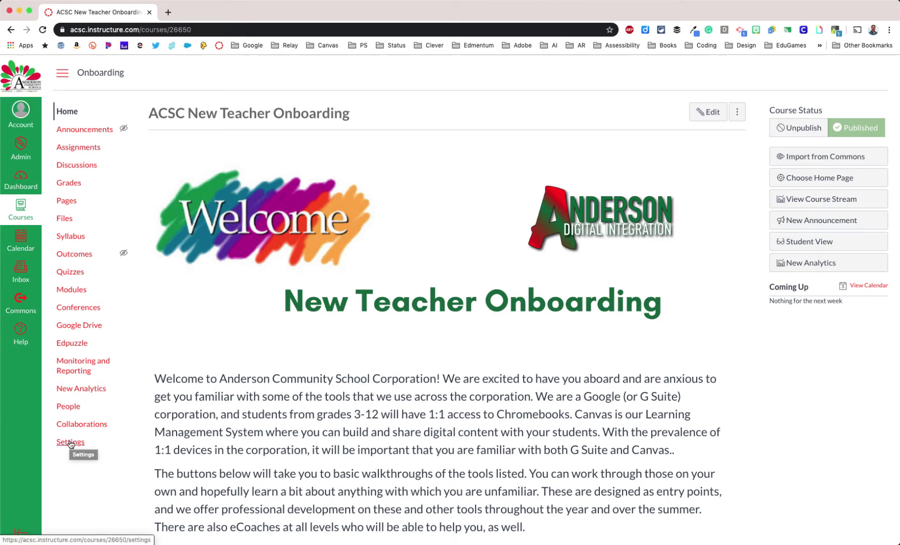
In Settings > Navigation, move People, Outcomes and Collaborations to the hidden list and save
click(70, 442)
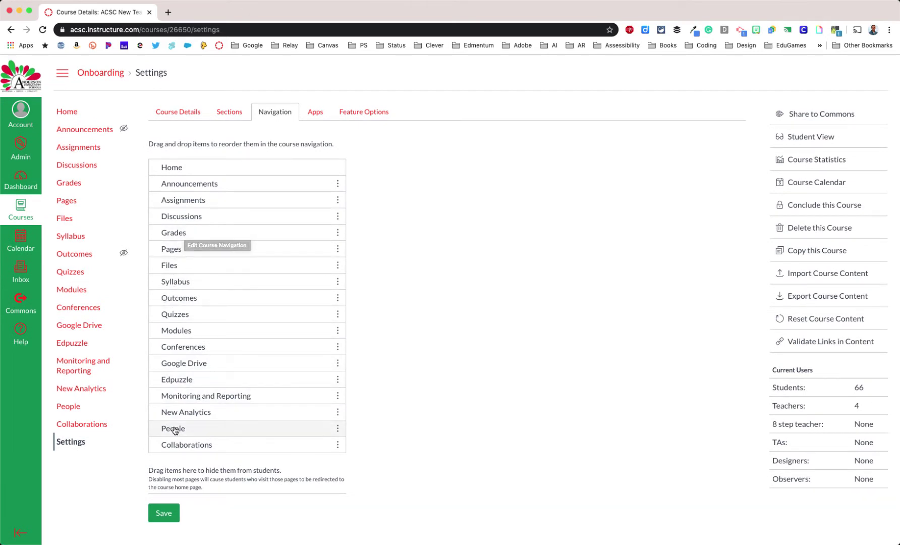
drag(171, 432, 169, 497)
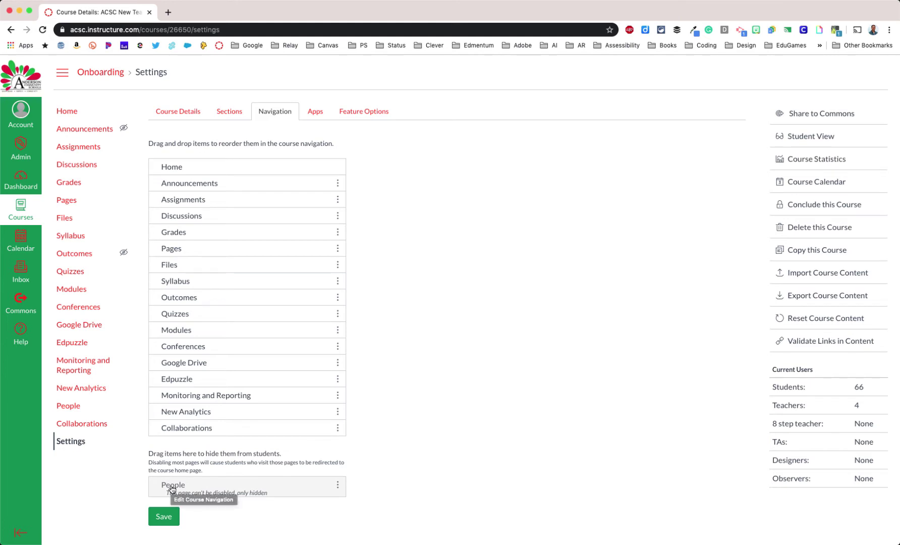
drag(177, 297, 178, 474)
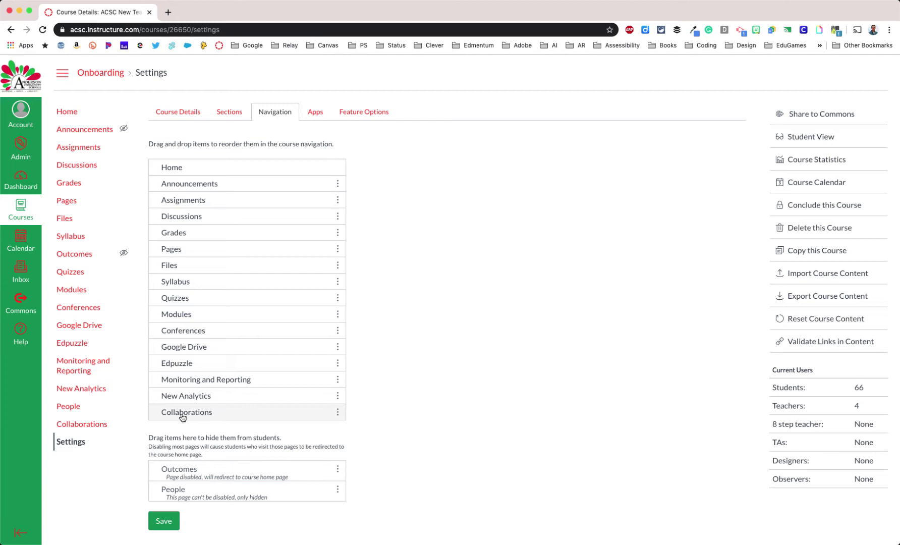
drag(183, 417, 180, 497)
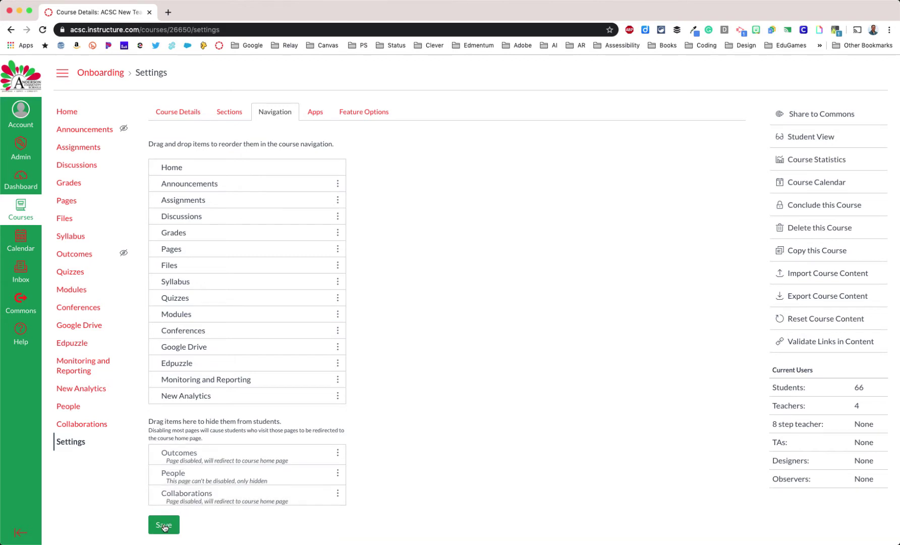
click(164, 526)
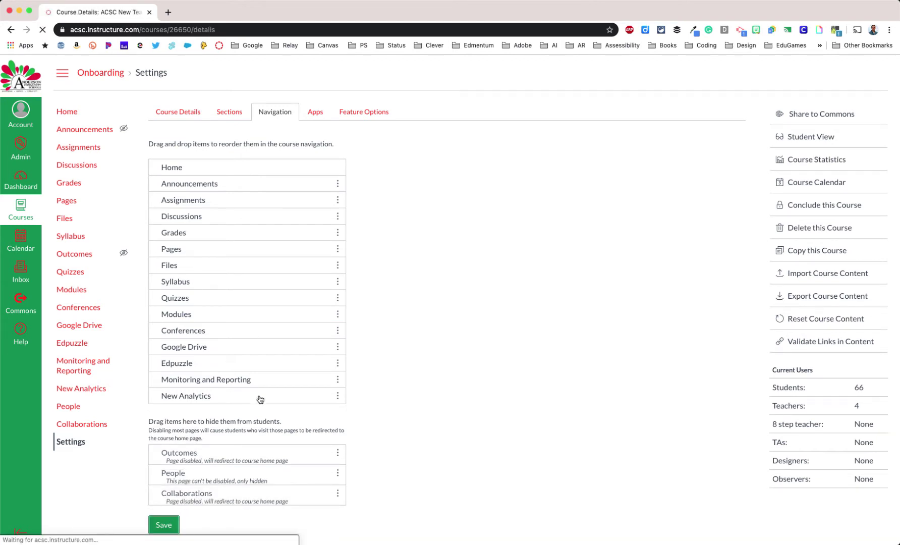
mouse_move(124, 391)
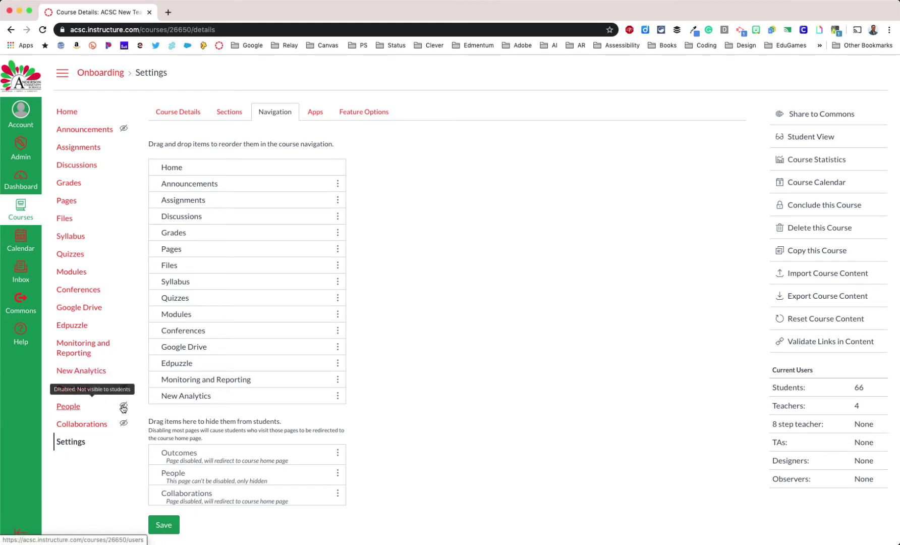
mouse_move(124, 426)
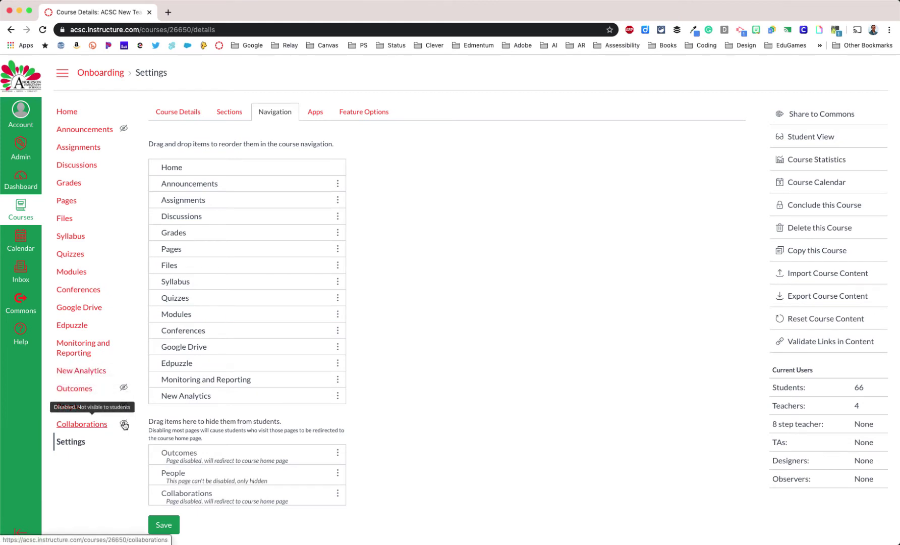
Show the course Settings Apps tab and browse the External Apps tiles
click(316, 116)
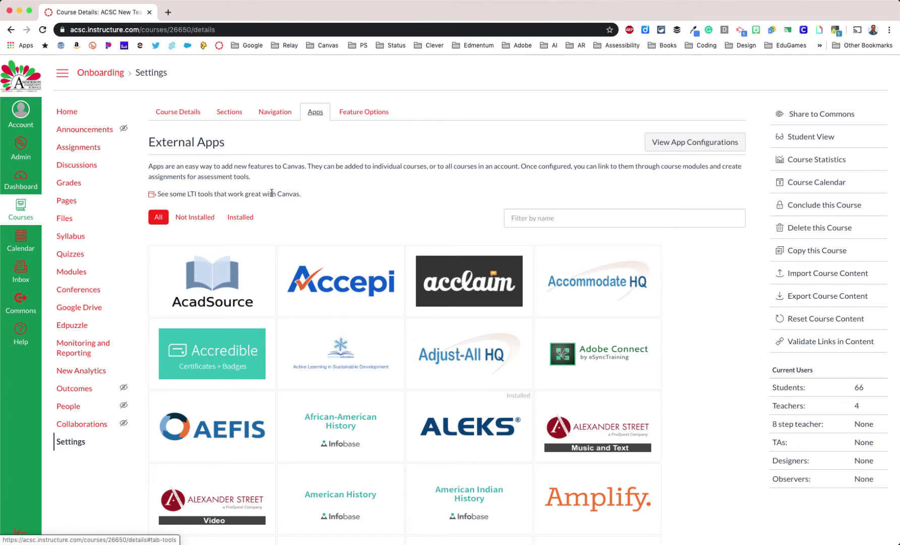
scroll(332, 281, down, 5)
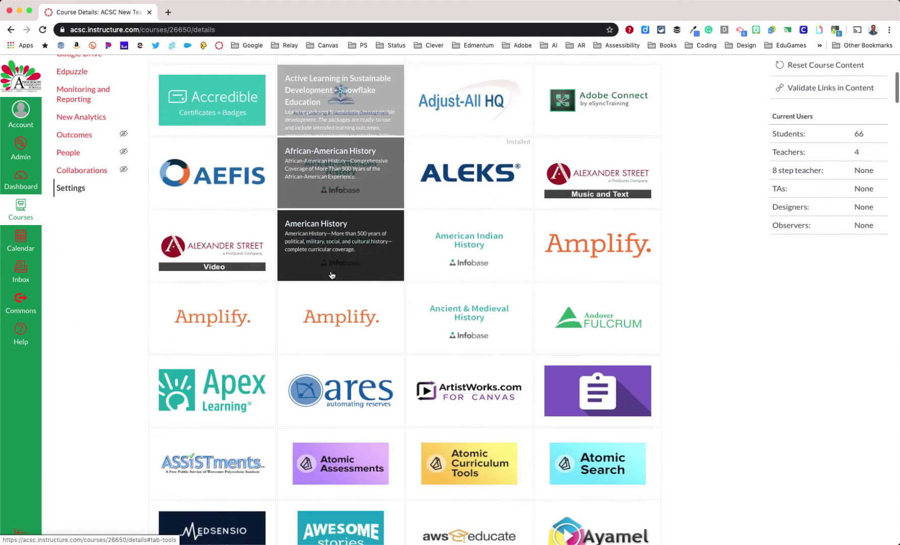
scroll(342, 253, up, 5)
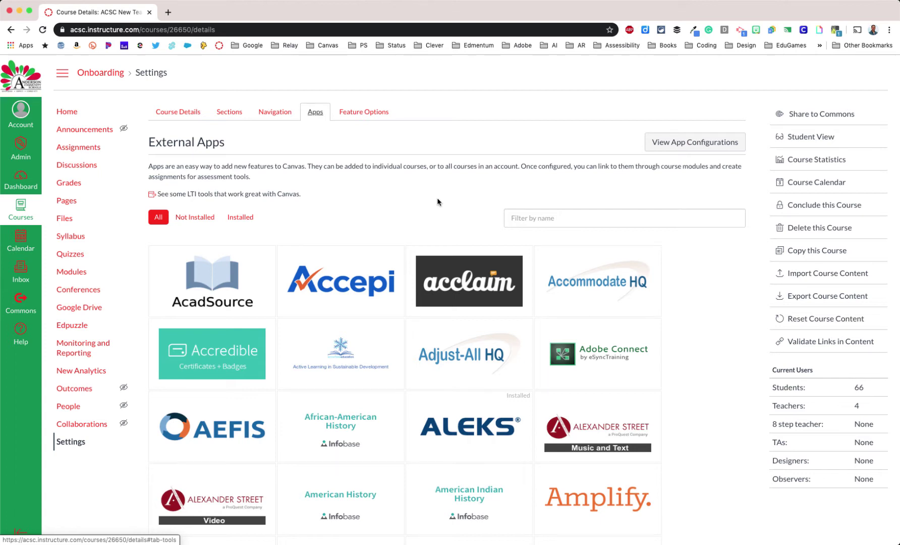
scroll(691, 374, down, 1)
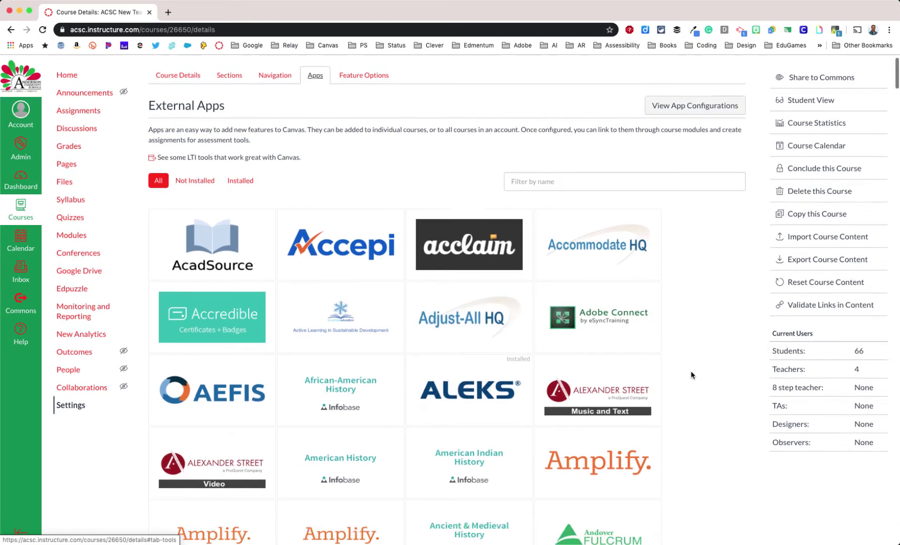
scroll(692, 375, down, 4)
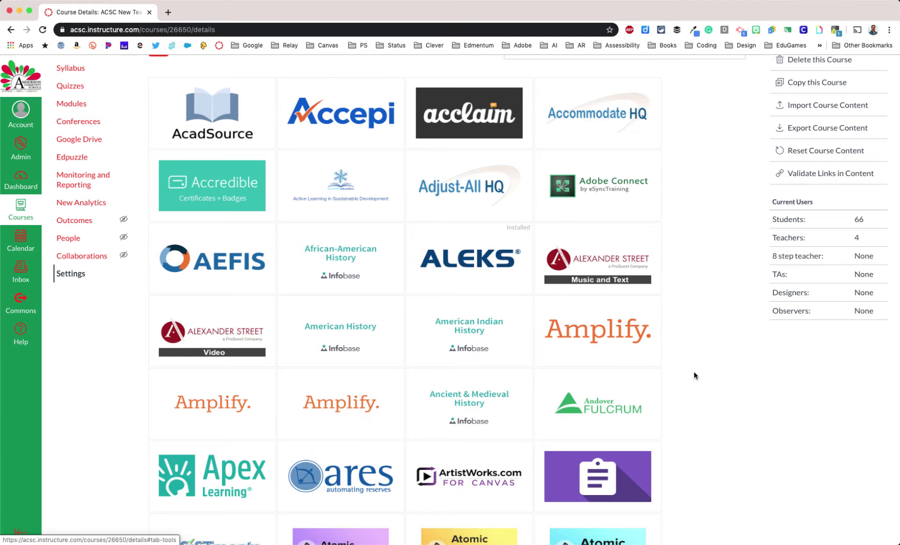
scroll(695, 375, down, 12)
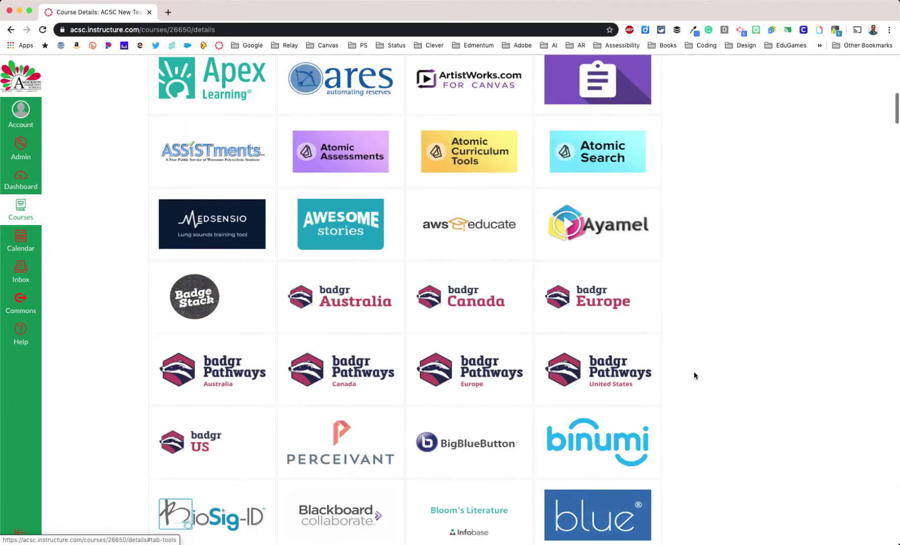
scroll(694, 376, down, 4)
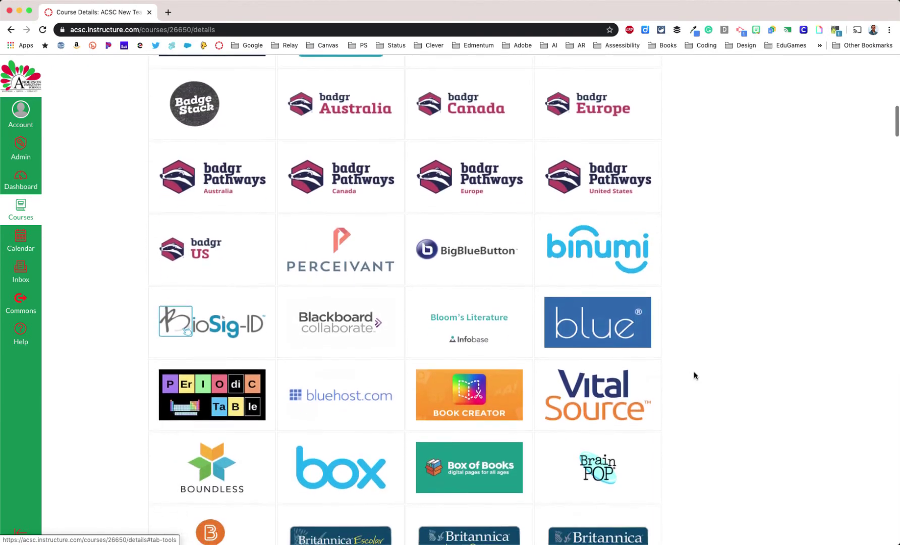
scroll(704, 378, down, 7)
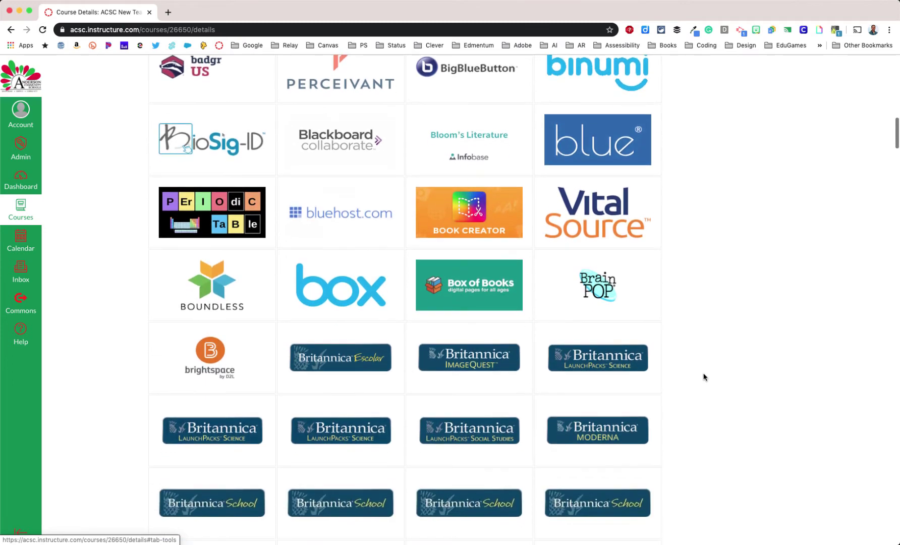
scroll(705, 377, down, 9)
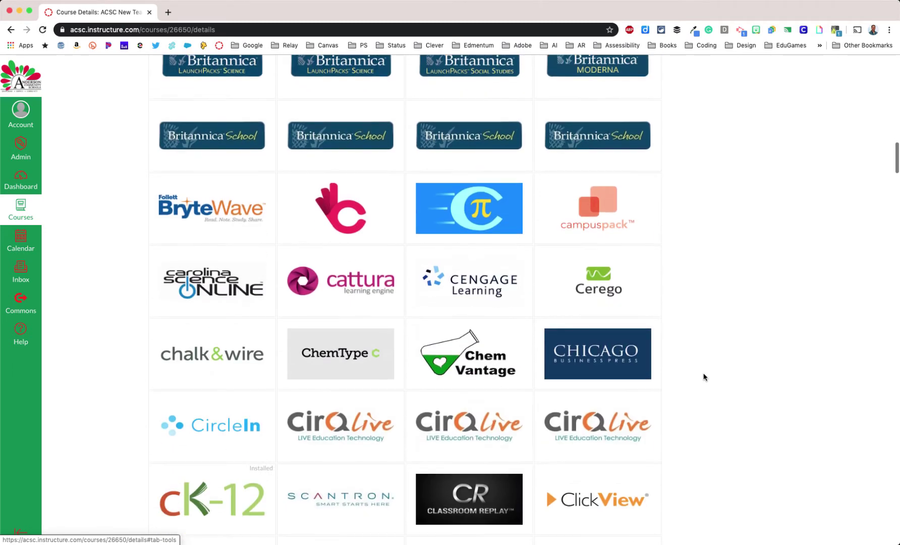
scroll(704, 377, down, 4)
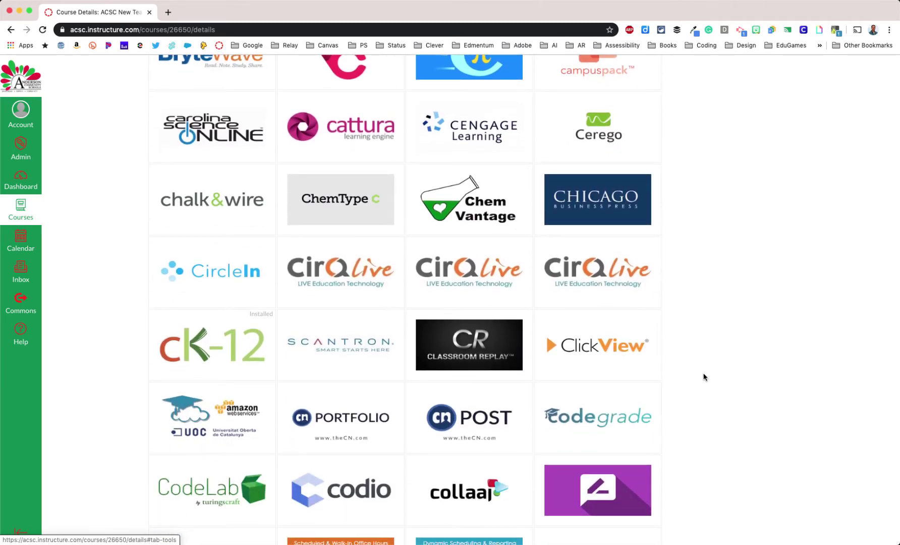
scroll(704, 377, down, 4)
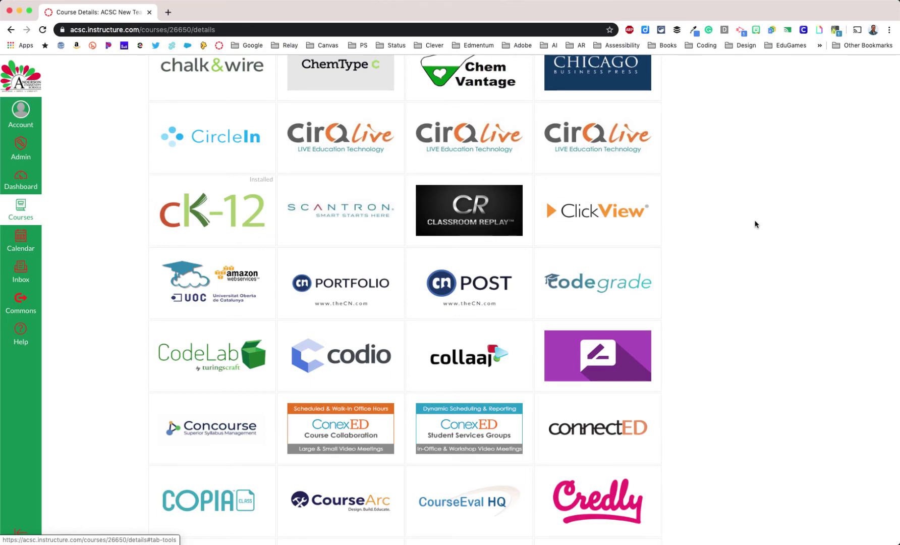
scroll(756, 224, up, 20)
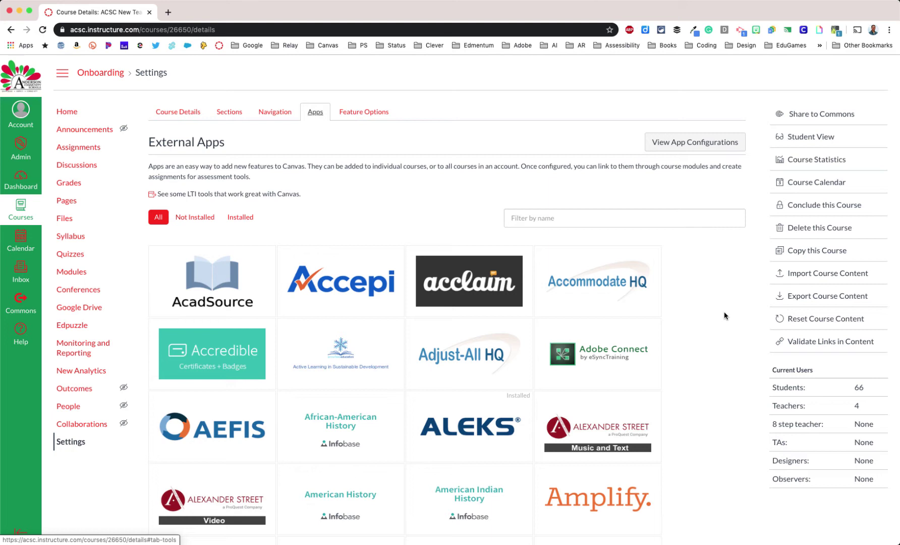
Filter the external apps by 'redirect' and open the Redirect Tool tile
click(526, 220)
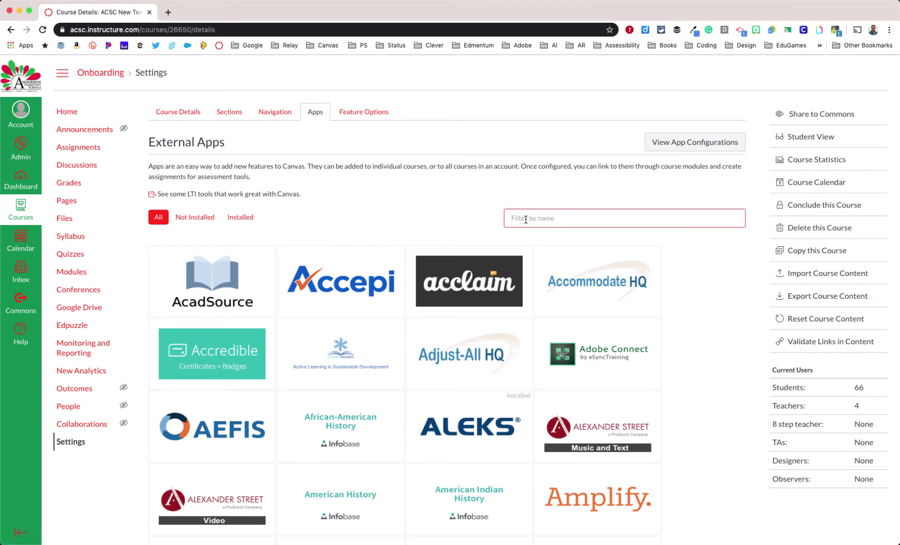
text(redirect)
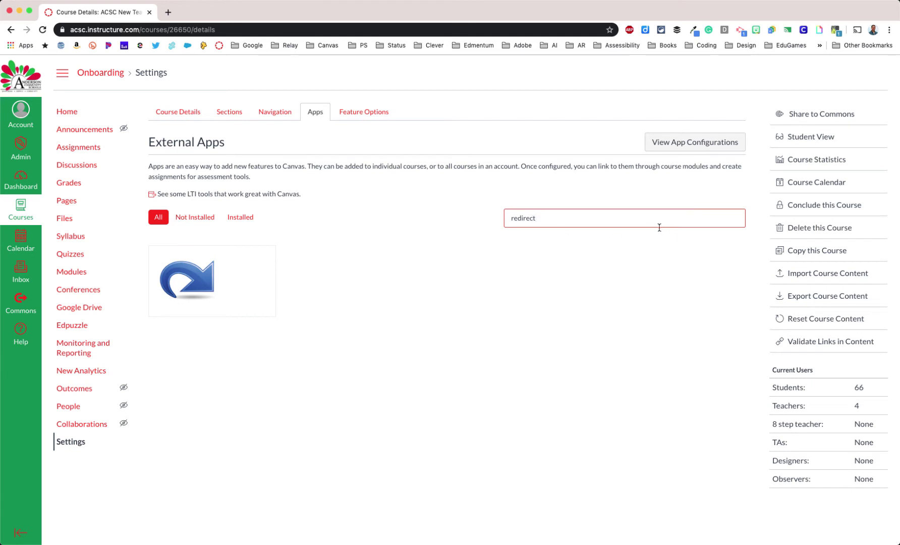
mouse_move(211, 288)
click(195, 283)
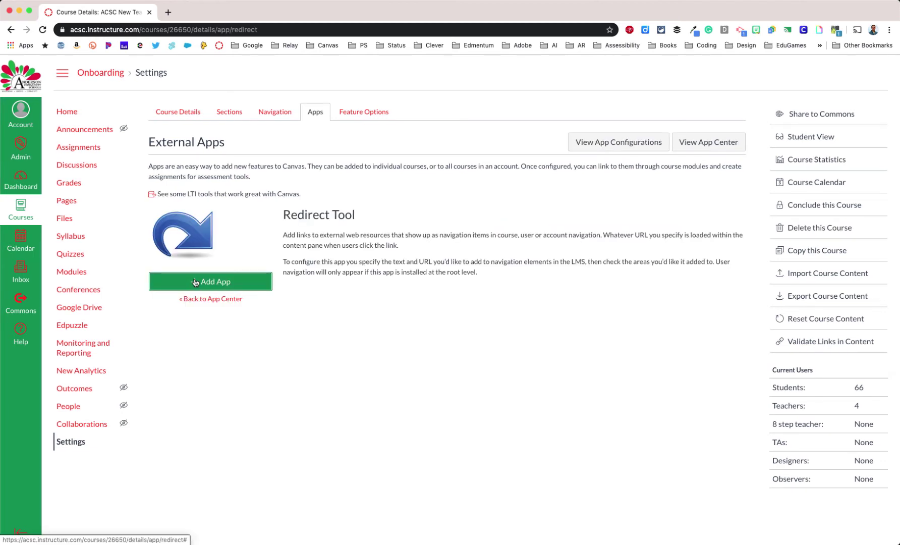
Fill in the Redirect Tool app as 'PowerSchool' with URL powerschool.acsc.net, shown in course navigation
click(195, 282)
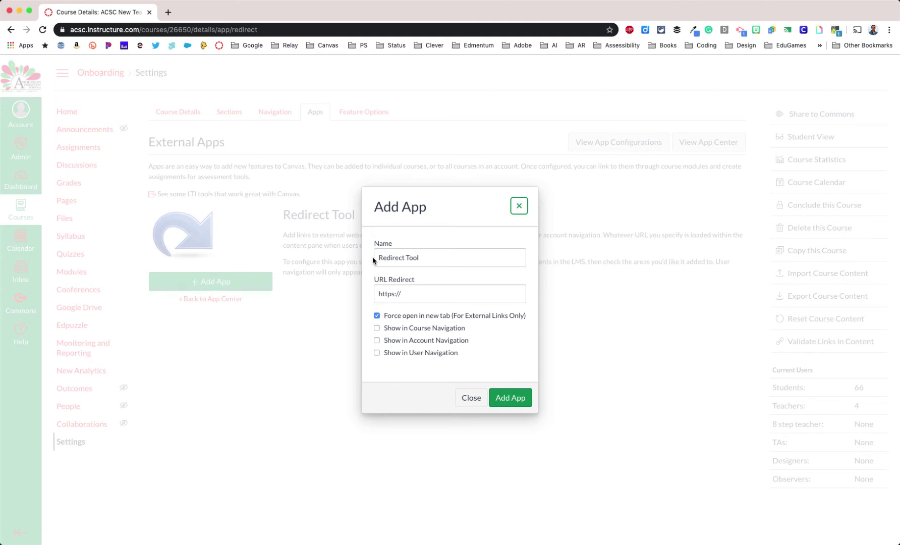
click(387, 259)
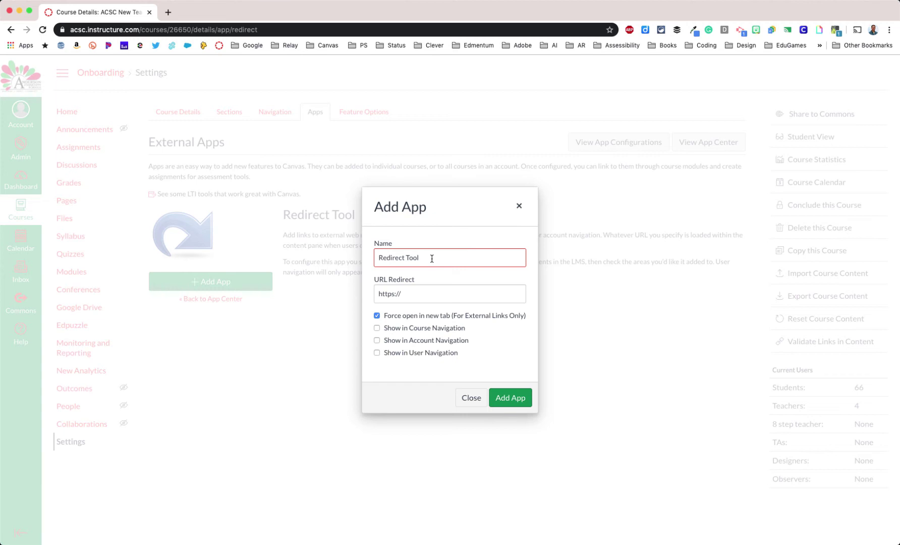
drag(430, 258, 348, 260)
text(PowerSchool)
click(404, 293)
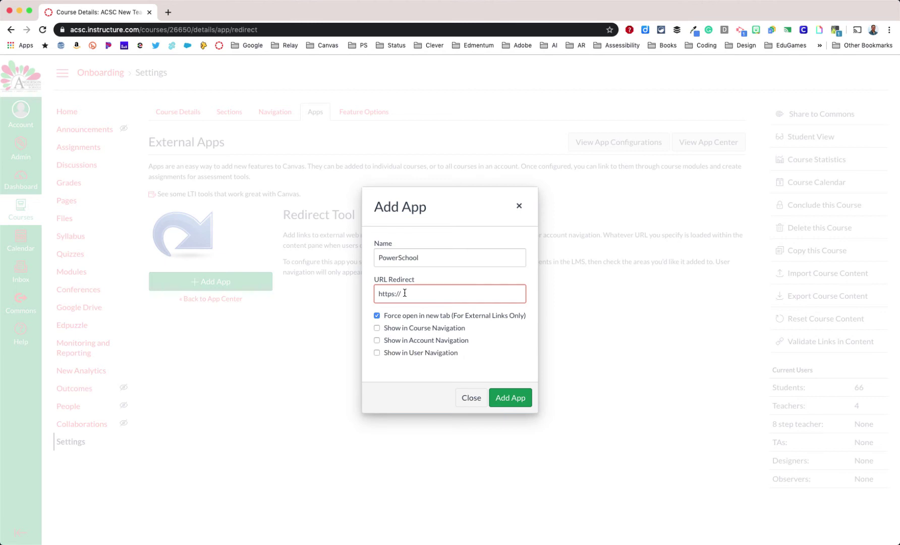
text(powerschool.acsc.net)
click(378, 328)
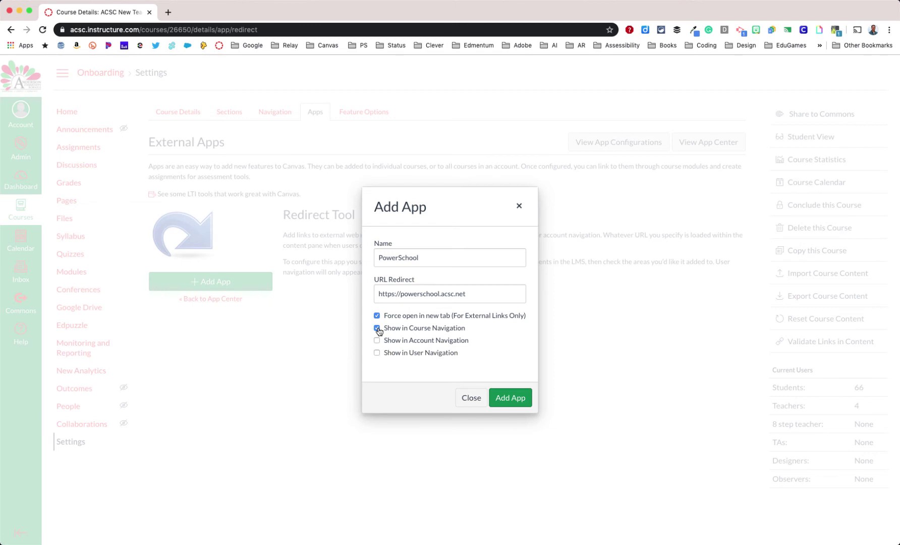
Add the PowerSchool app, then open its course navigation link in a new tab
click(511, 398)
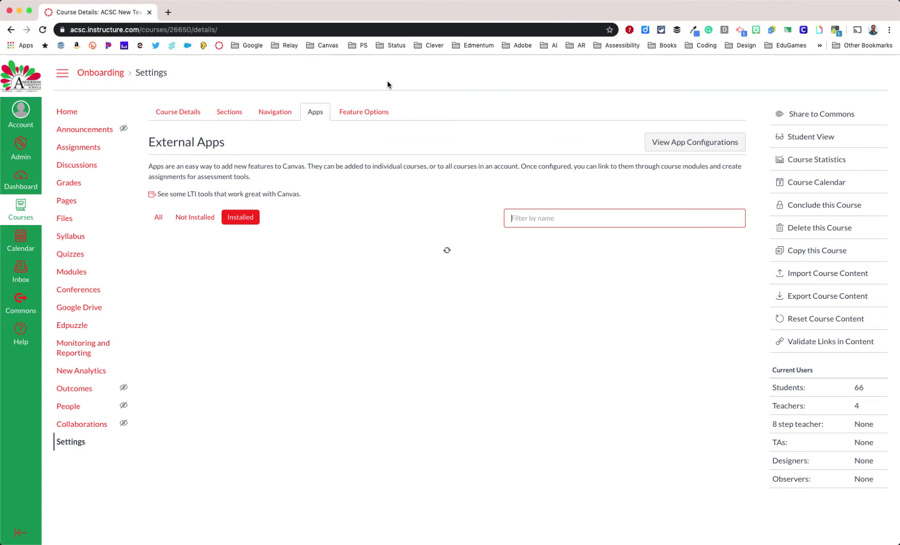
click(70, 112)
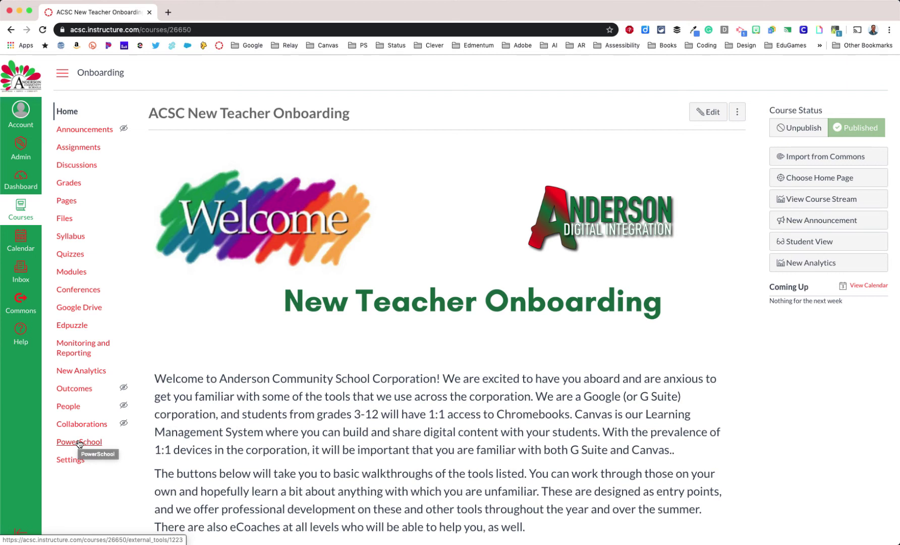
click(80, 443)
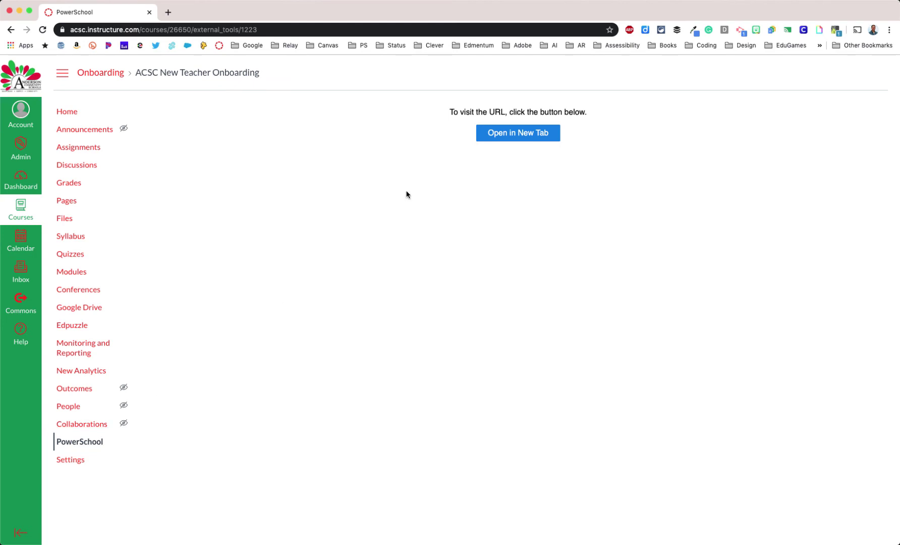
click(515, 135)
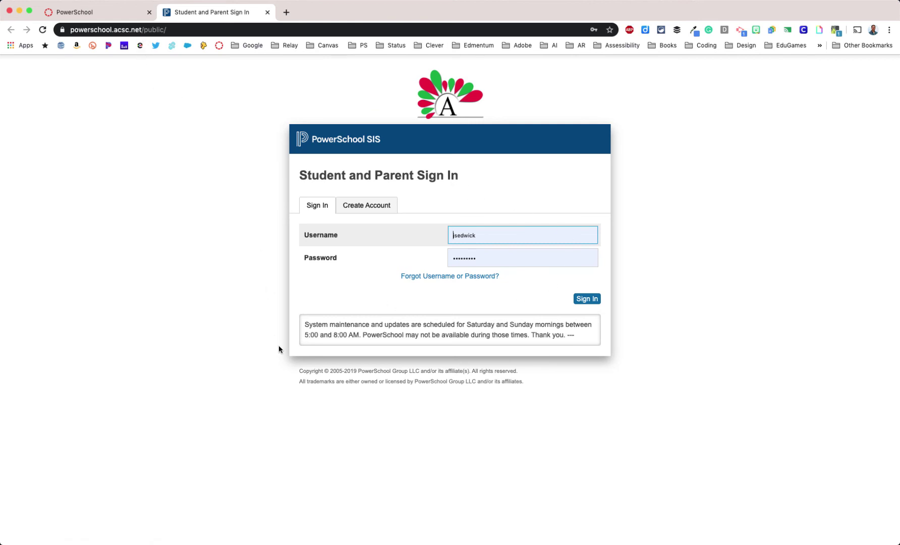
Go back to the Canvas tab's course Settings and filter the Apps tab to Installed
click(87, 17)
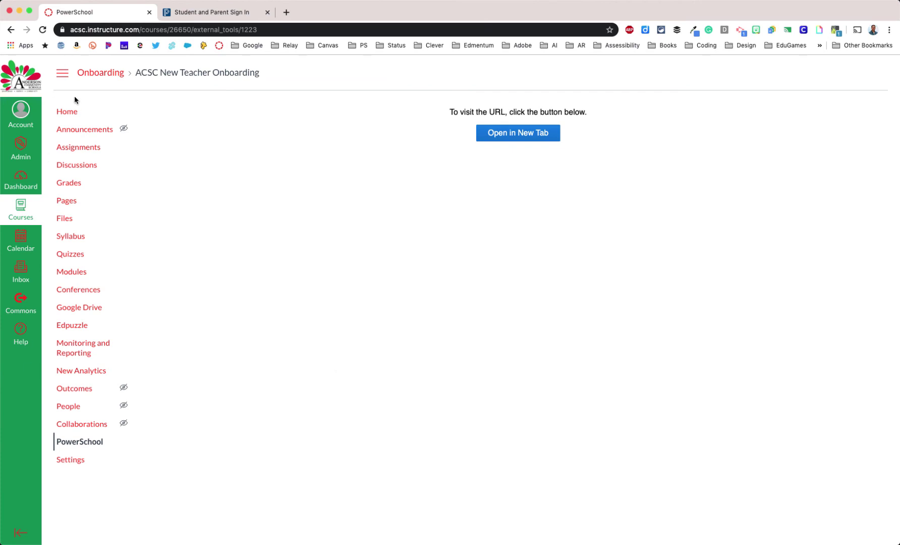
click(69, 116)
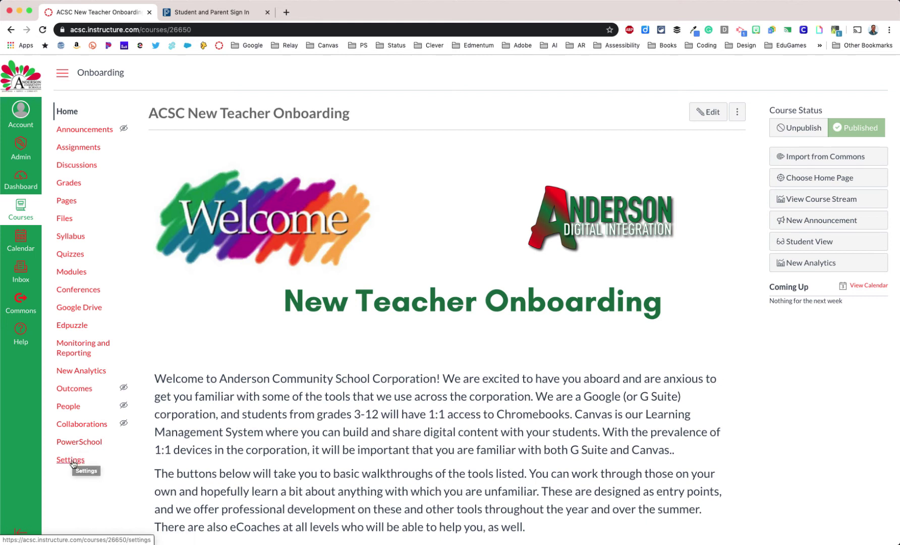
click(73, 464)
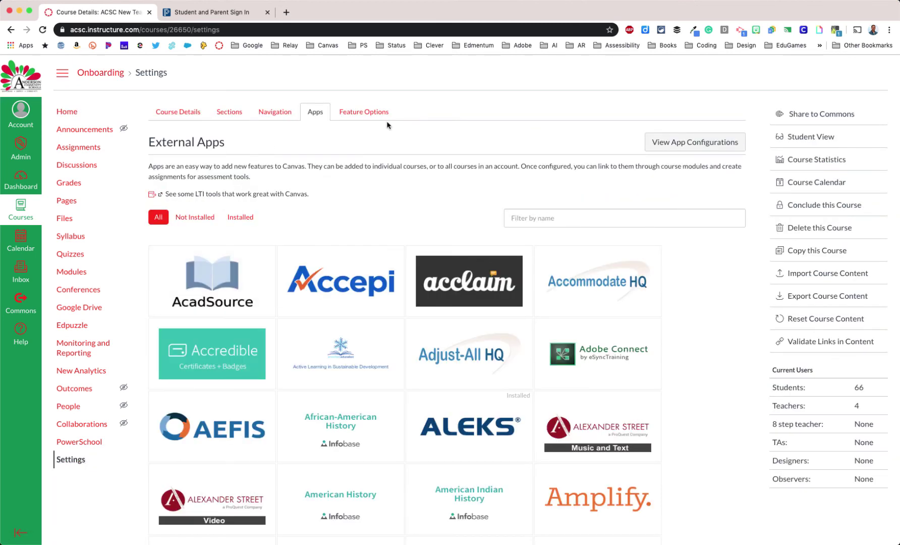
click(241, 218)
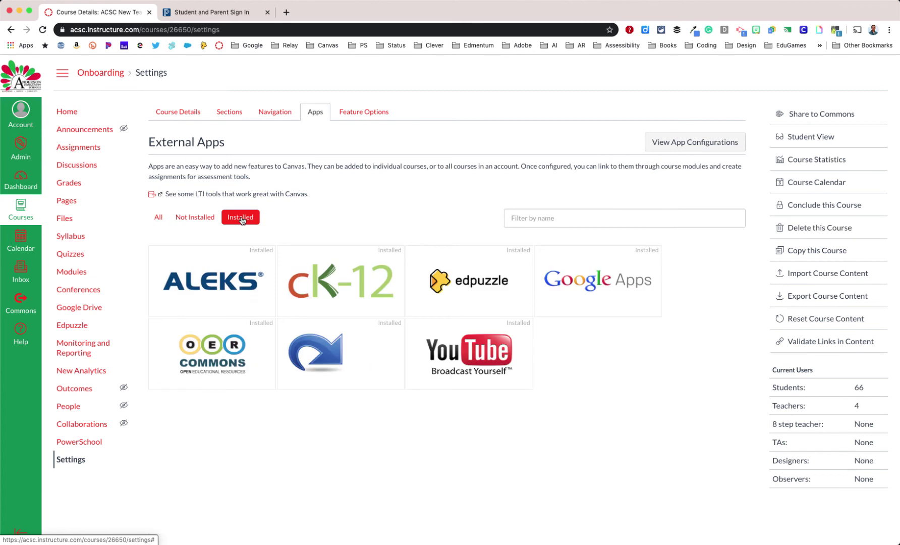
View the app configurations, check the Post Grades placements, and scroll down to PowerSchool
click(697, 147)
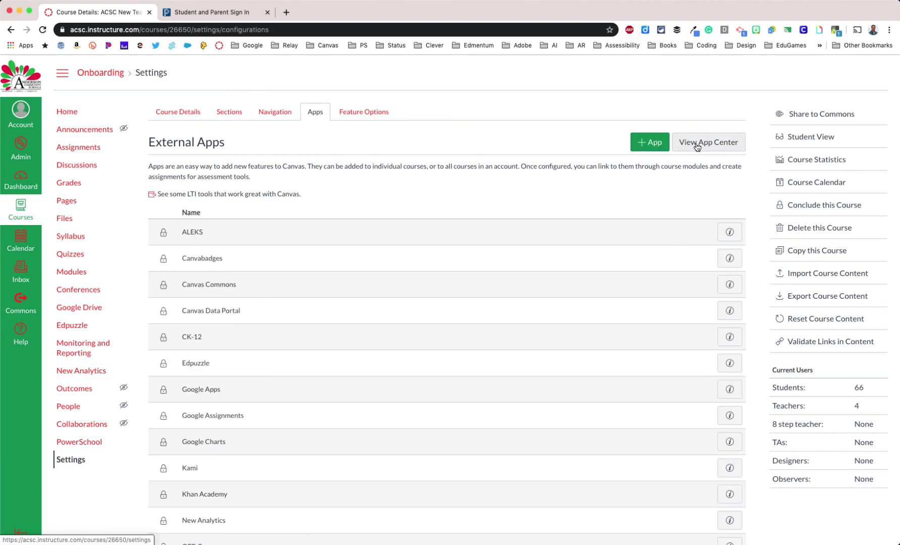
scroll(495, 298, down, 7)
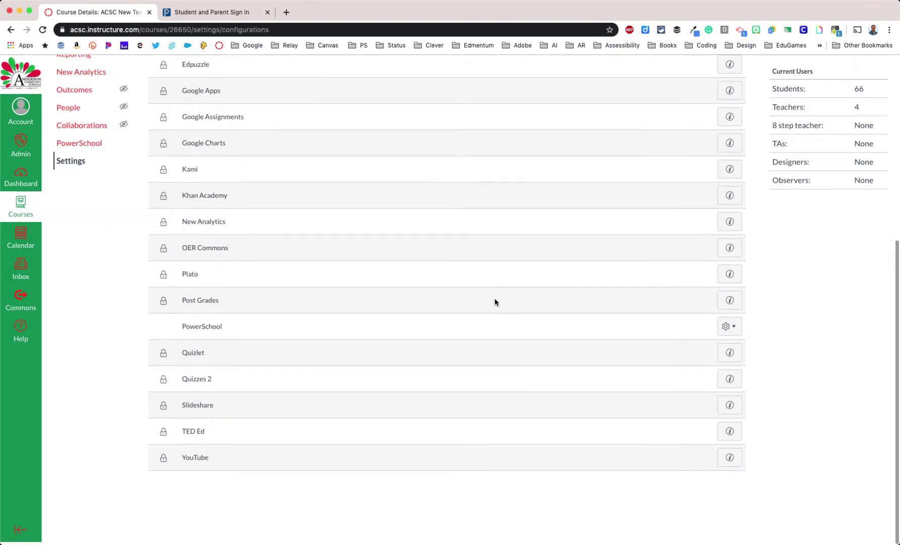
scroll(495, 302, up, 6)
scroll(495, 302, down, 5)
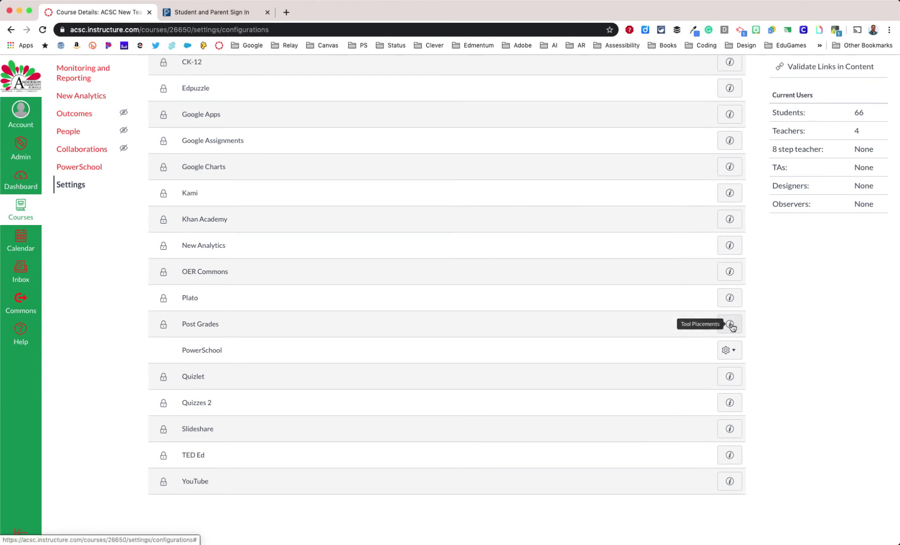
click(730, 325)
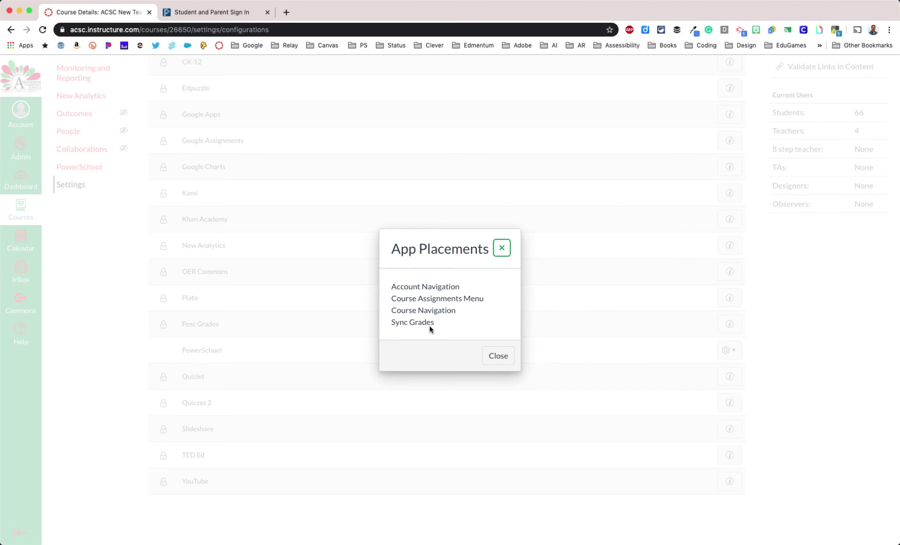
click(502, 248)
scroll(542, 429, down, 5)
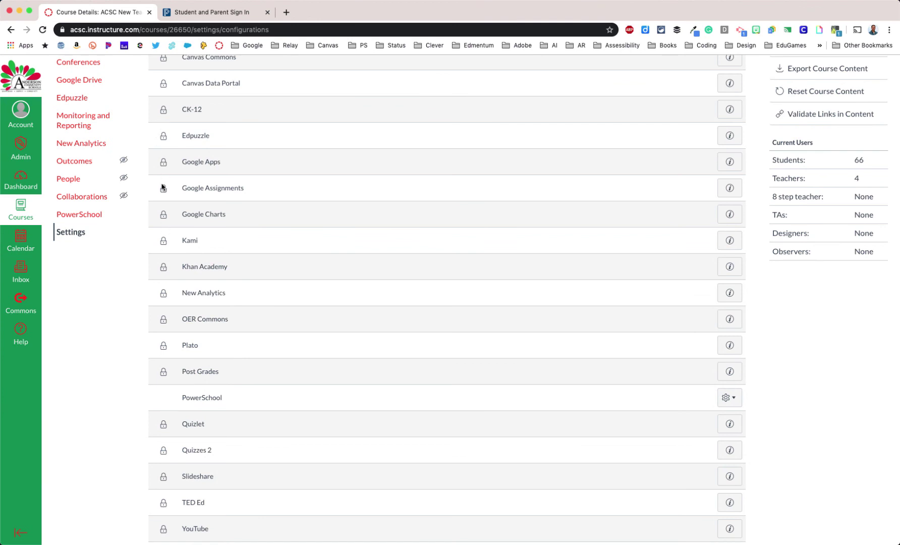
Review the PowerSchool app's placements from its gear menu
click(730, 399)
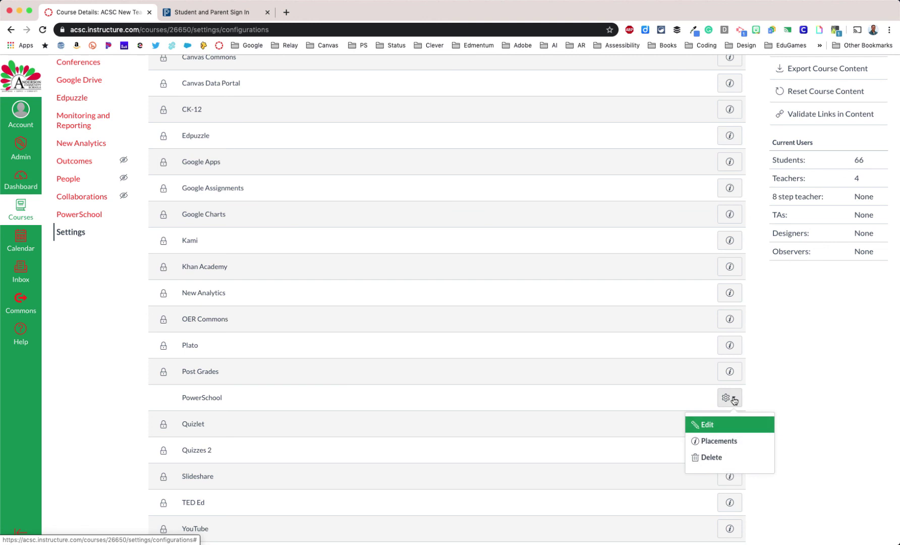
click(722, 443)
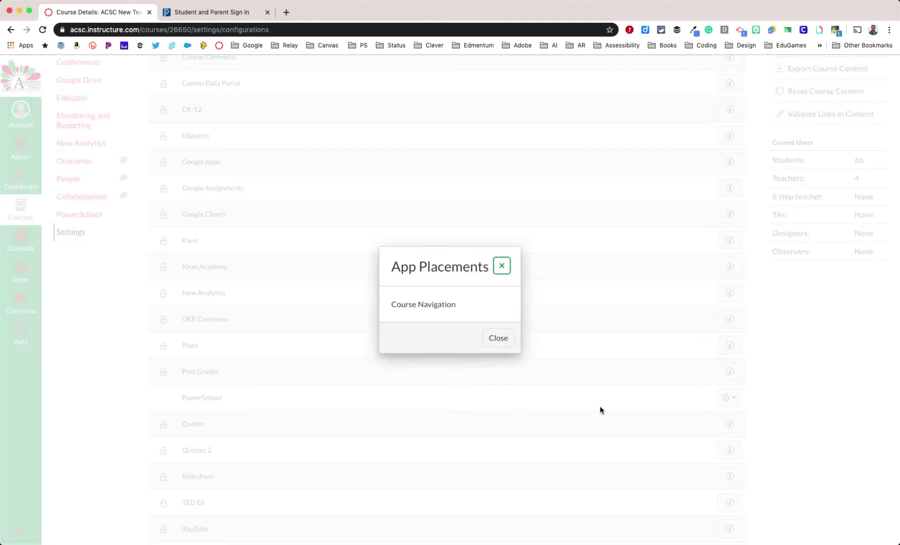
click(500, 340)
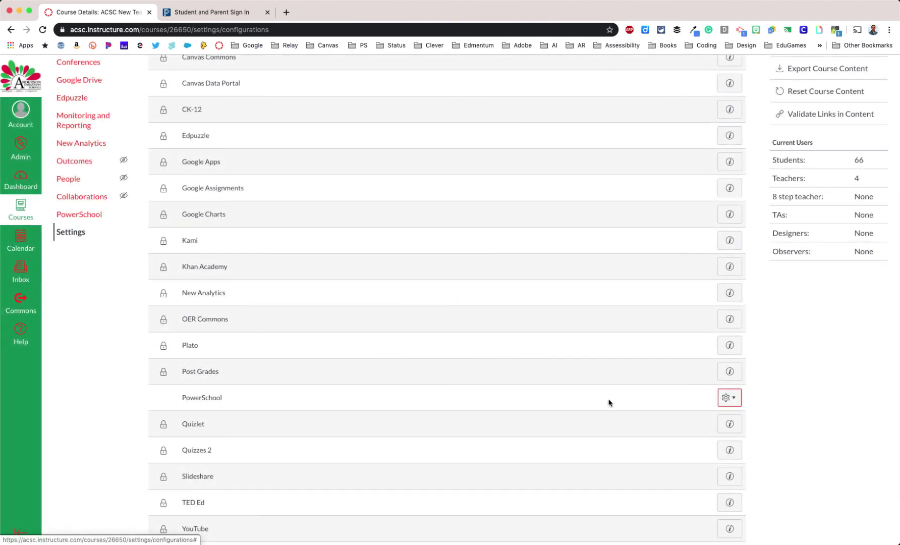
Delete the PowerSchool app, confirm it, and return to the installed apps overview
click(729, 399)
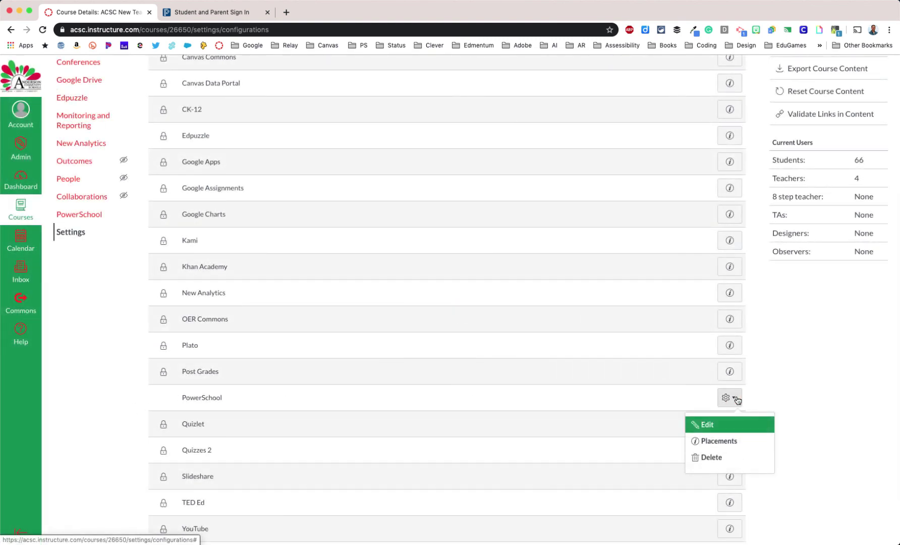
click(698, 457)
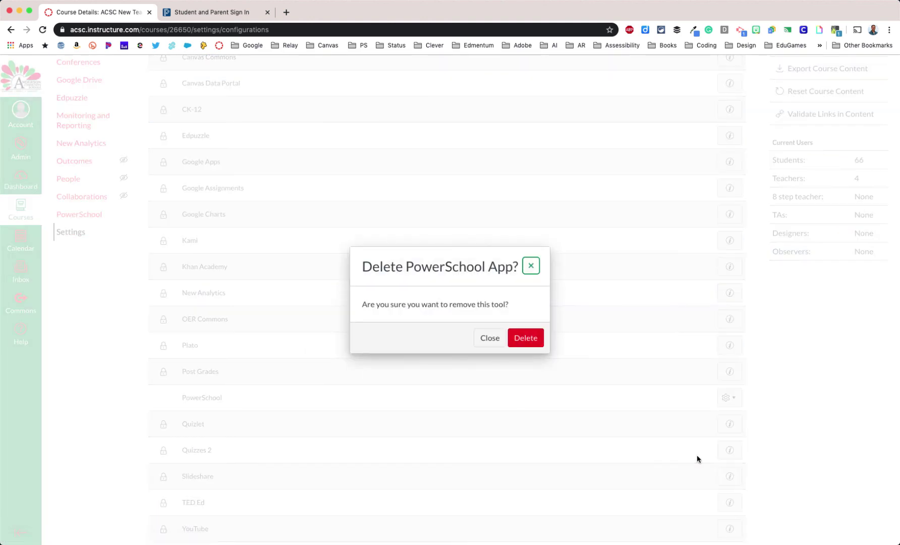
click(522, 343)
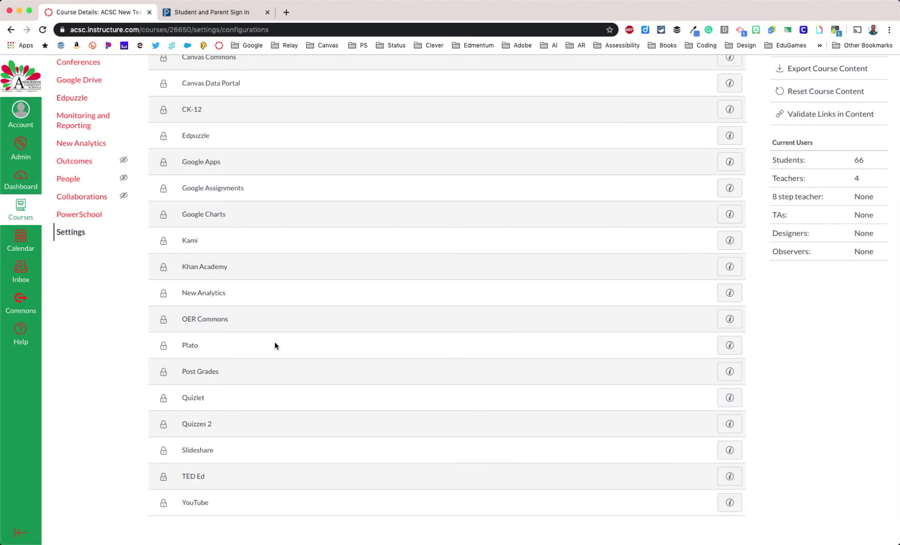
scroll(107, 307, up, 5)
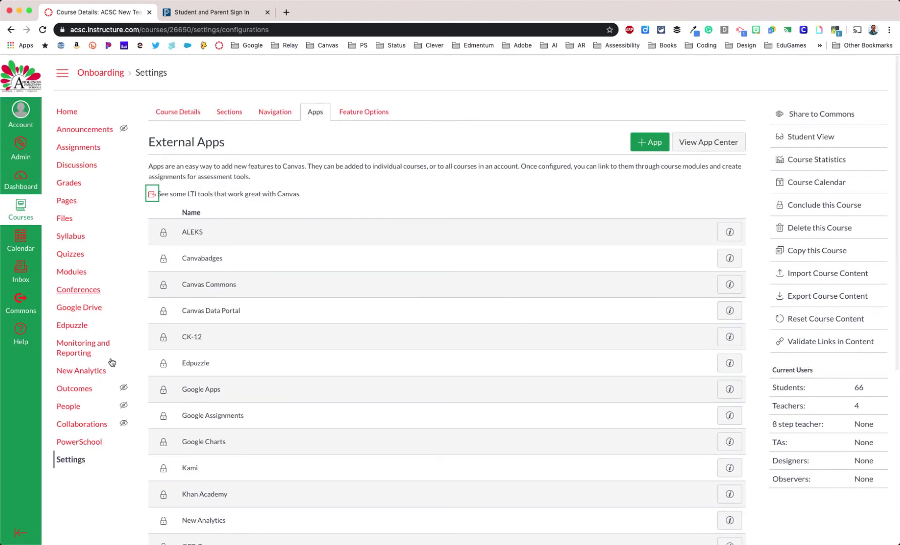
click(63, 460)
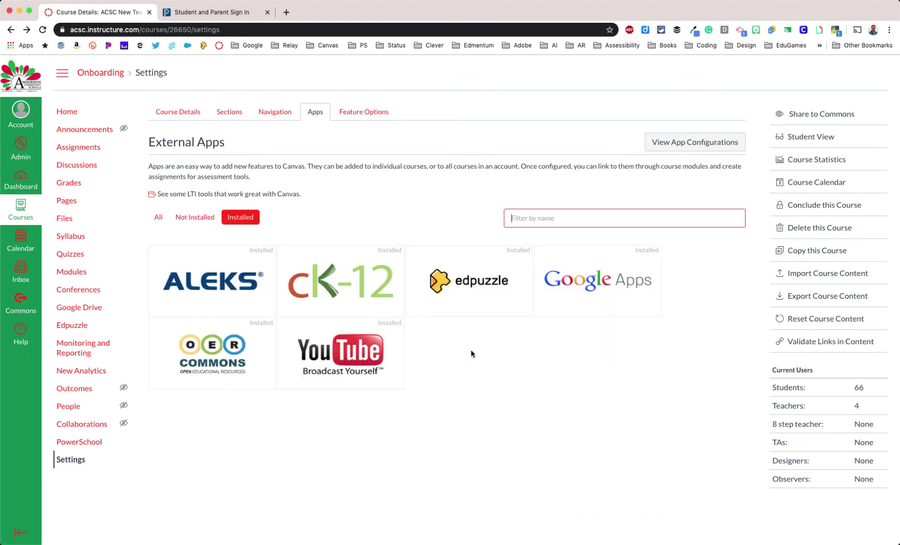